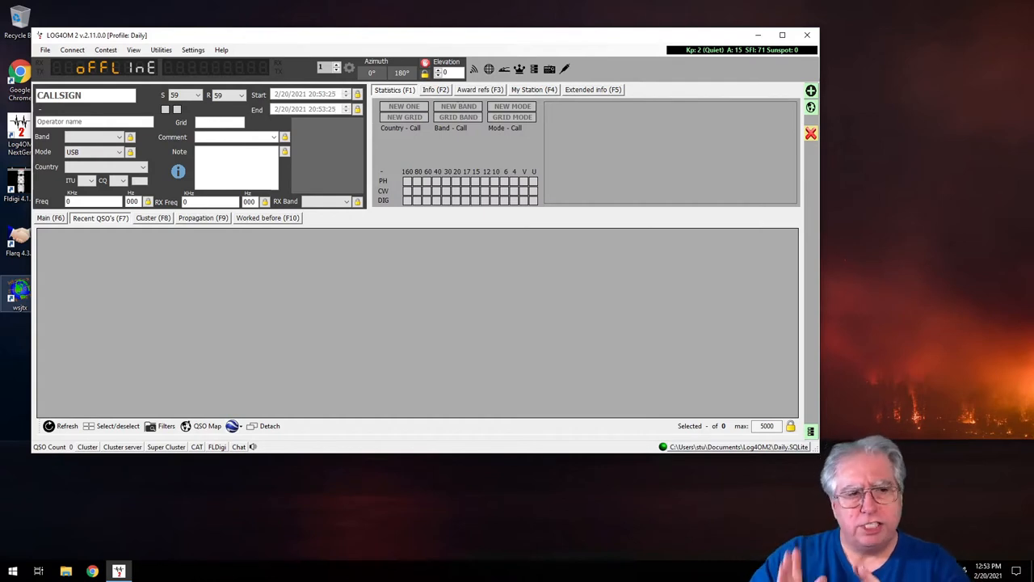
# Bring up Program Configuration from the Settings menu.
pyautogui.click(193, 50)
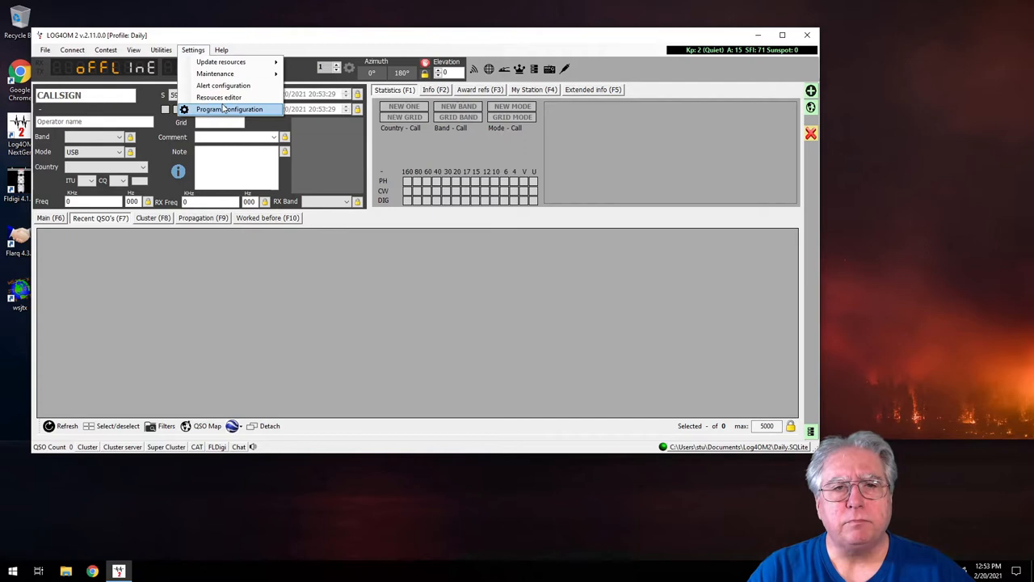
pyautogui.click(229, 109)
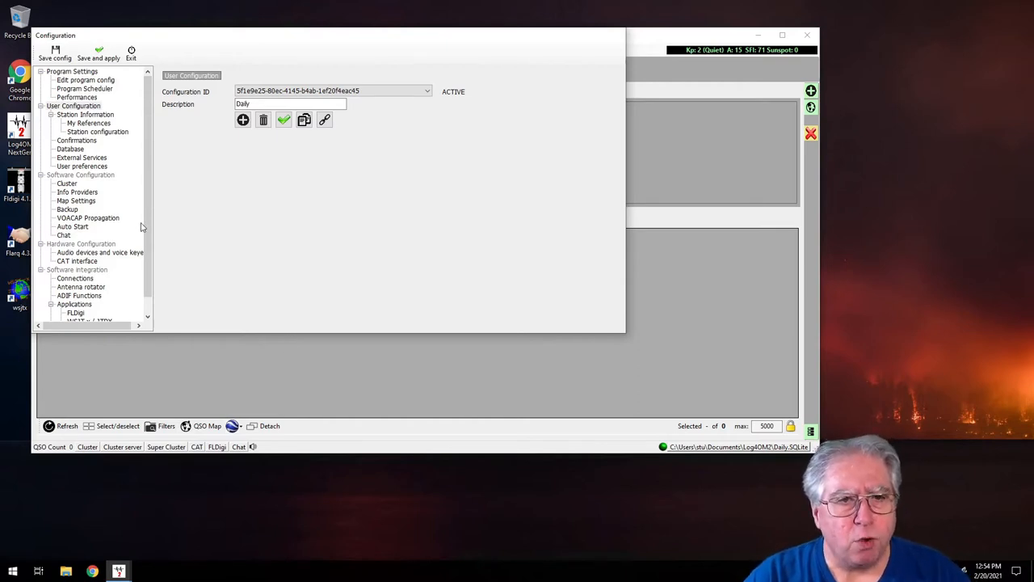
pyautogui.scroll(-1, 145, 307)
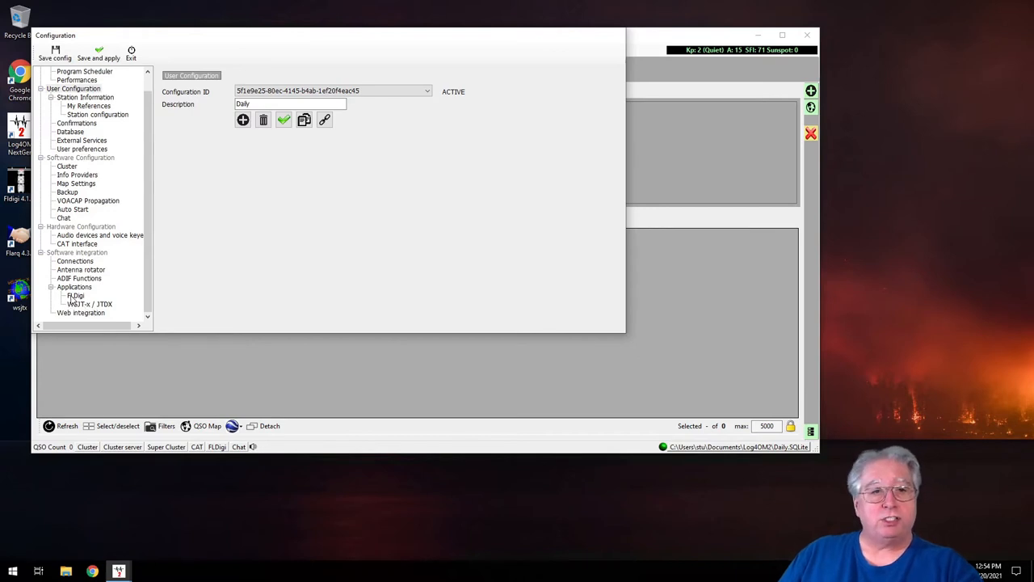
# Review the FLDigi and WSJT-x / JTDX pages, then show the ADIF Functions page.
pyautogui.click(74, 296)
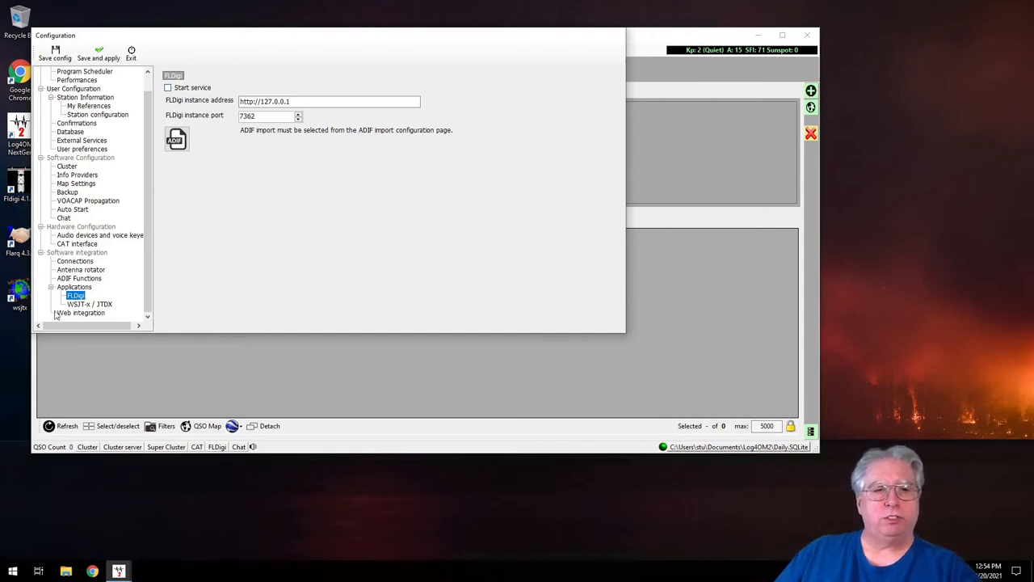
pyautogui.click(84, 305)
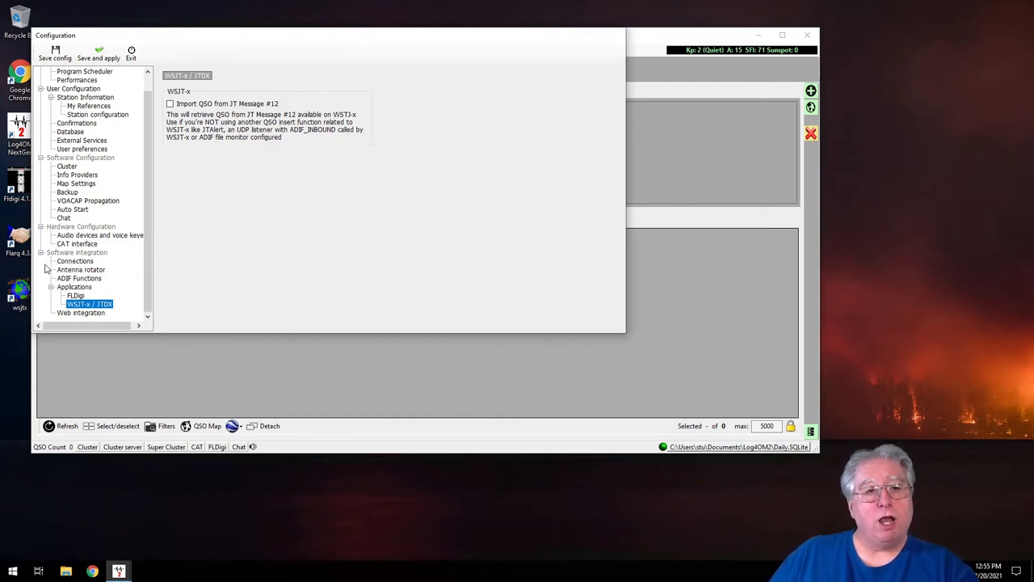
pyautogui.click(73, 278)
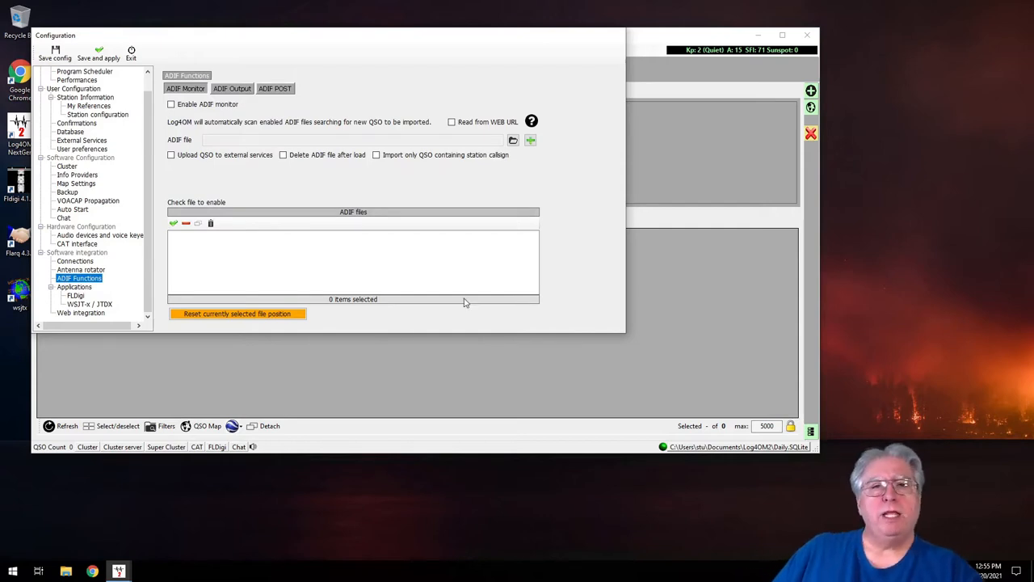
# Glance at the ADIF POST and ADIF Output tabs and return to ADIF Monitor.
pyautogui.click(277, 89)
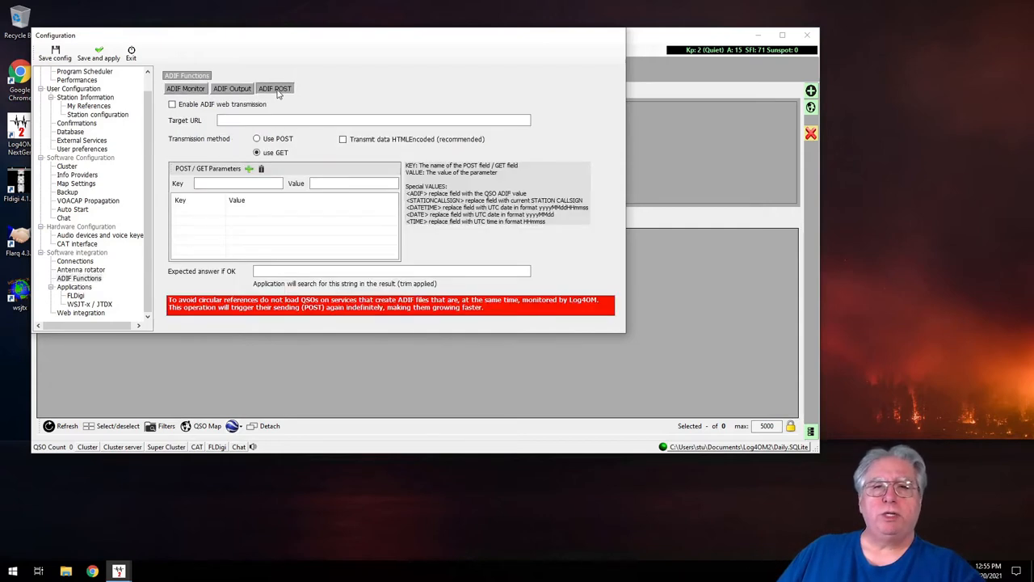
pyautogui.click(229, 92)
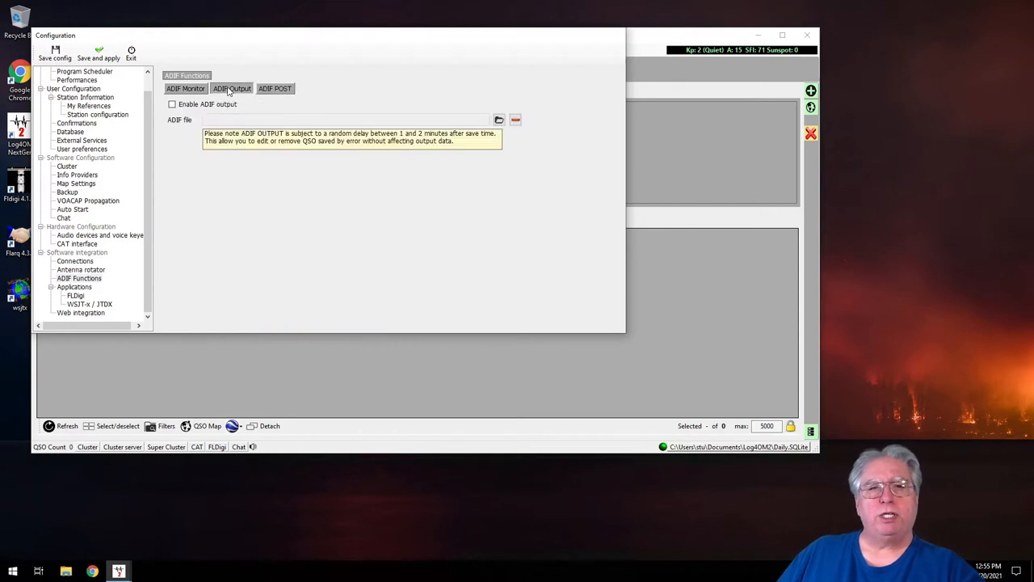
pyautogui.click(187, 89)
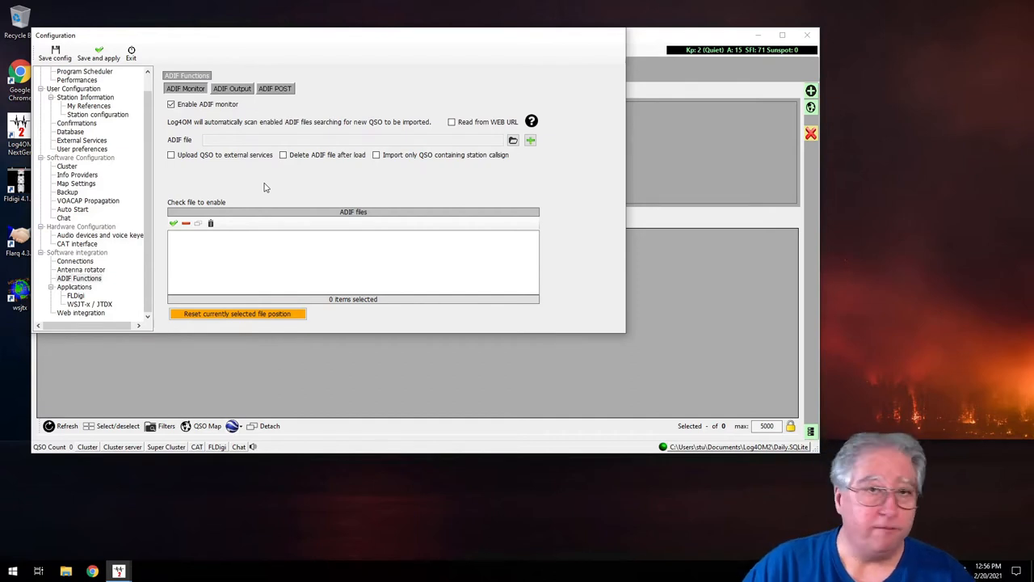
# Browse to C:\Users\user\fldigi.files\logs and select logbook.adi as the ADIF file.
pyautogui.click(513, 142)
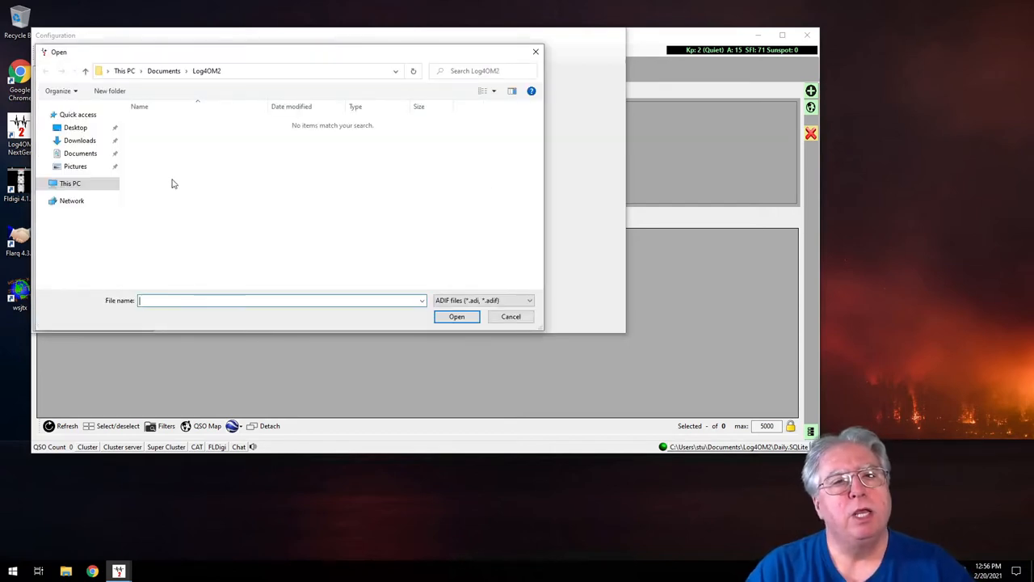
pyautogui.click(70, 183)
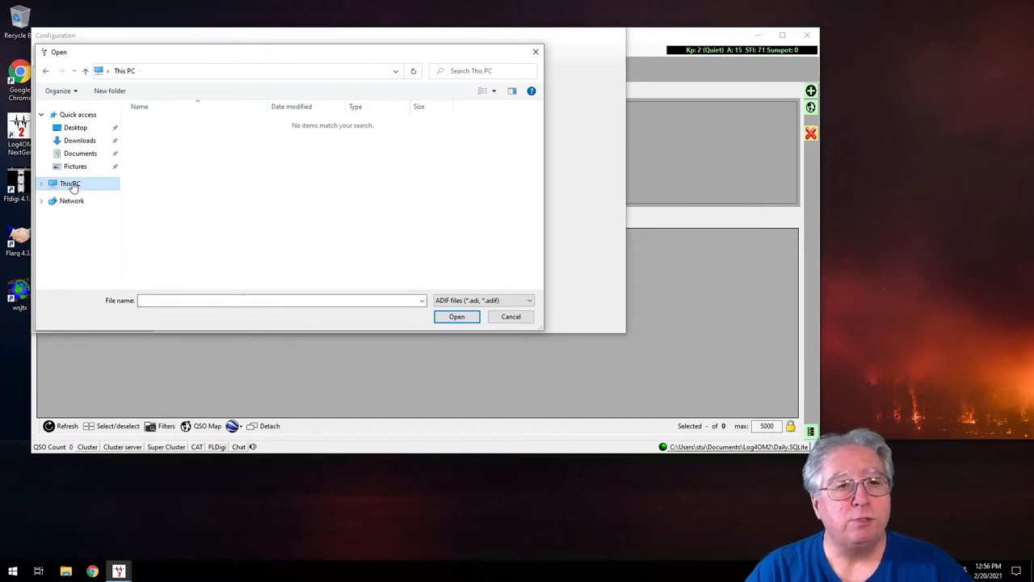
pyautogui.doubleClick(307, 235)
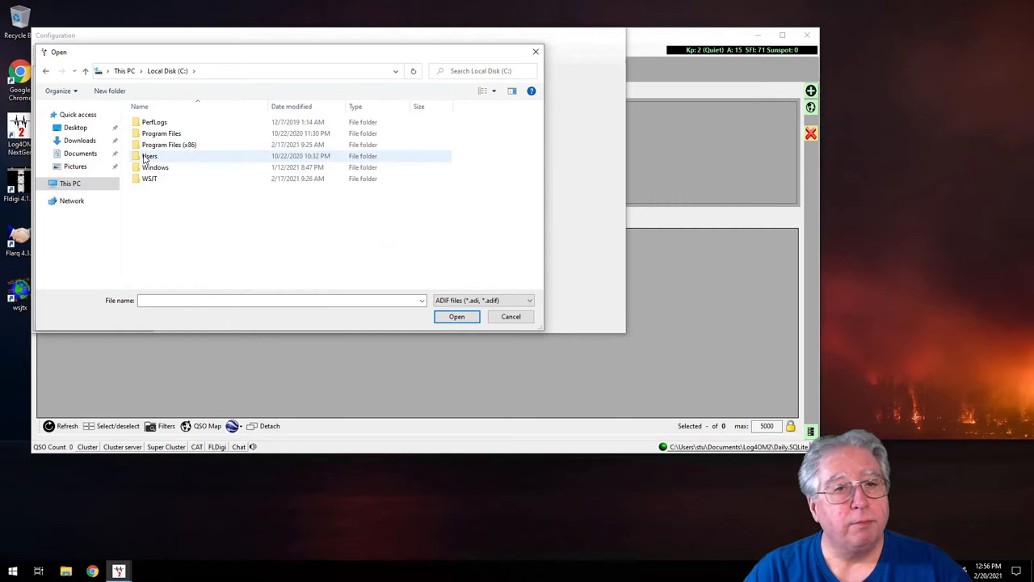
pyautogui.doubleClick(145, 156)
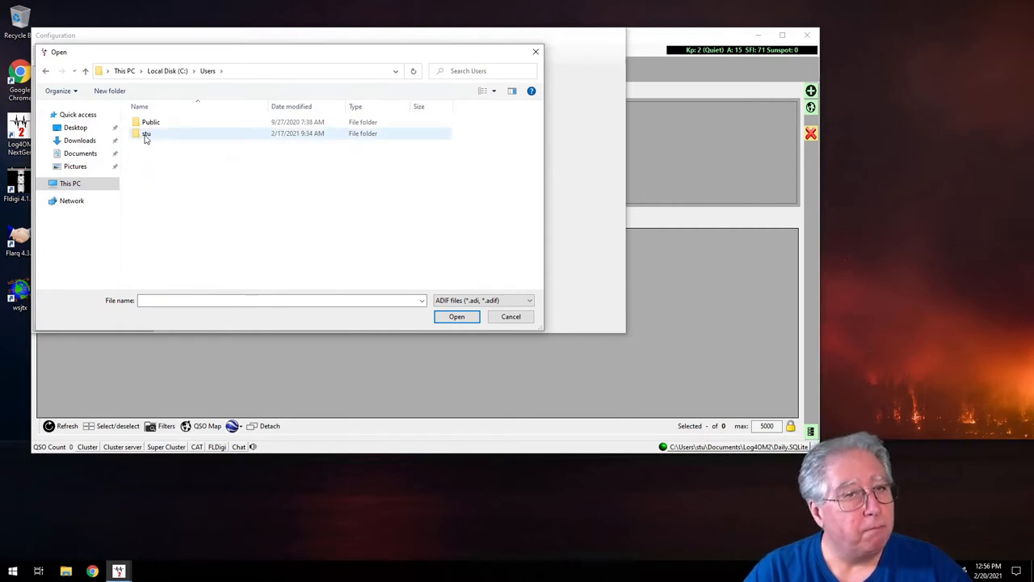
pyautogui.doubleClick(146, 133)
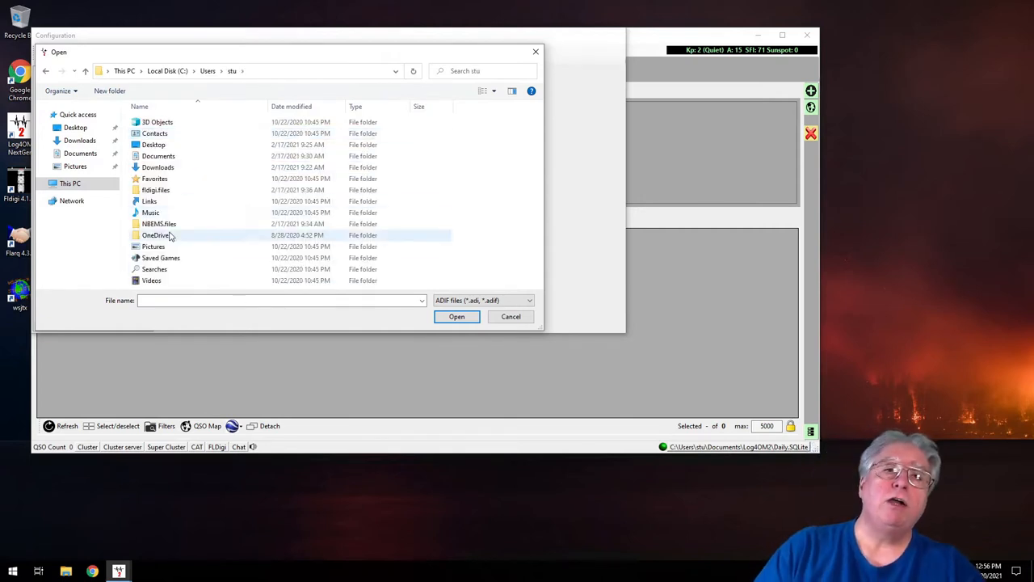
pyautogui.doubleClick(156, 190)
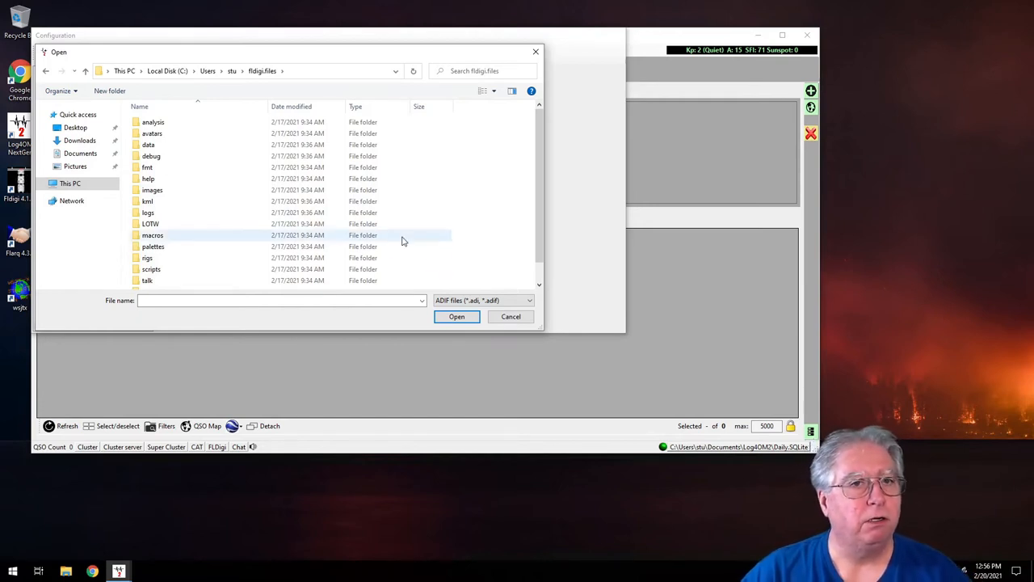
pyautogui.doubleClick(148, 214)
pyautogui.click(143, 125)
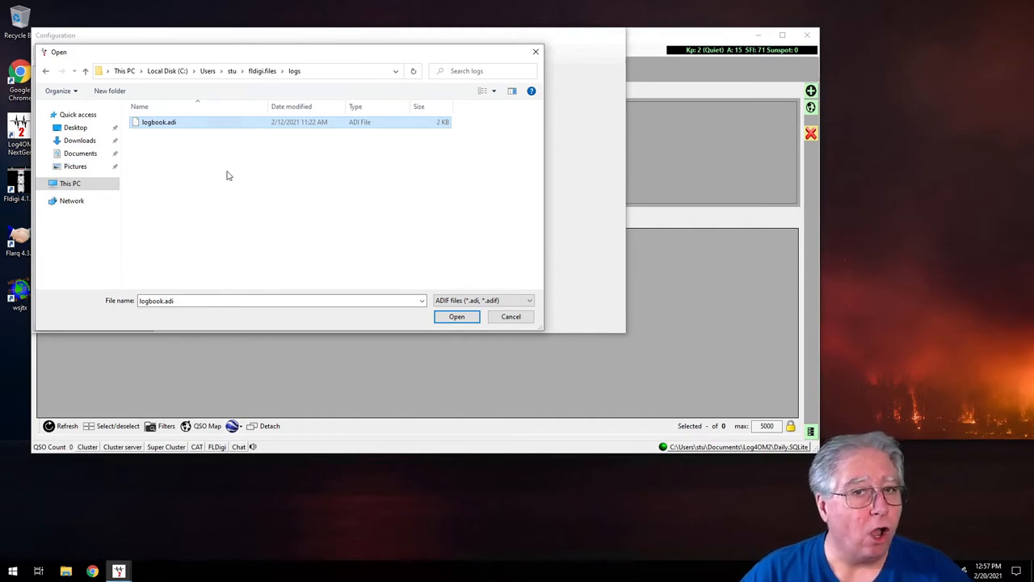
# Confirm logbook.adi so its path fills the ADIF file field.
pyautogui.click(457, 316)
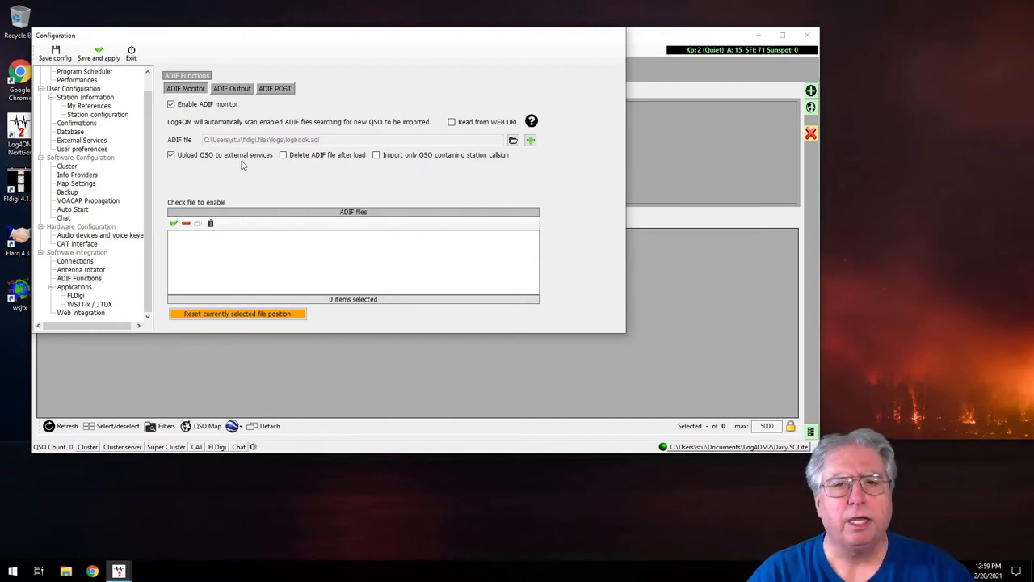
# Add logbook.adi, remove it, and re-add it with Upload QSO to external services unticked.
pyautogui.click(531, 140)
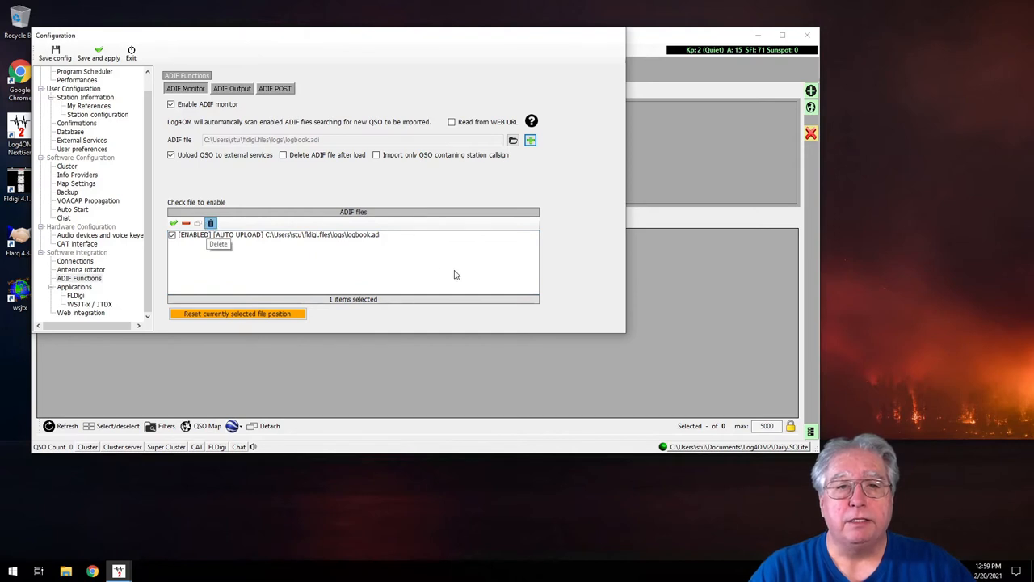
pyautogui.click(172, 235)
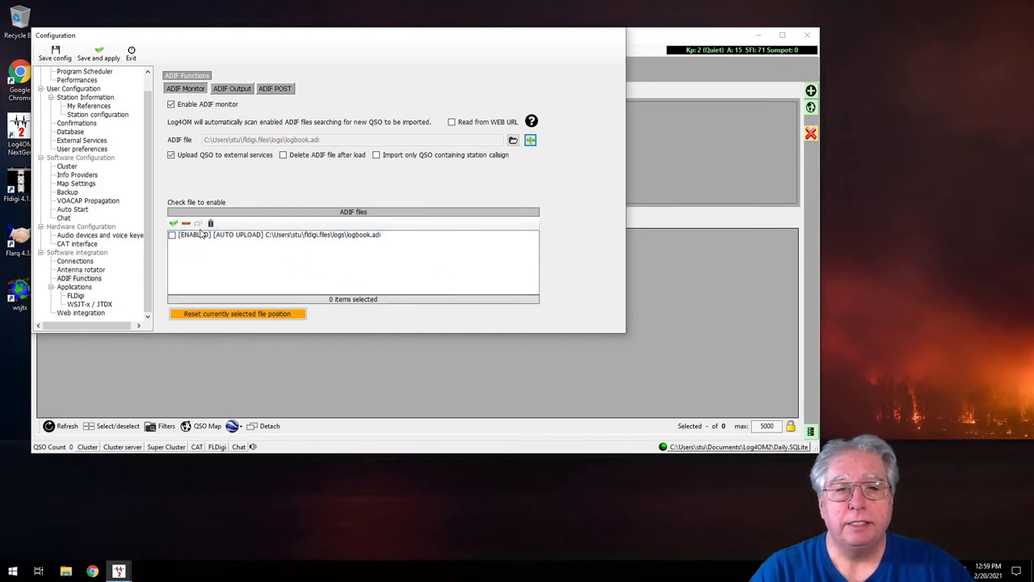
pyautogui.click(243, 234)
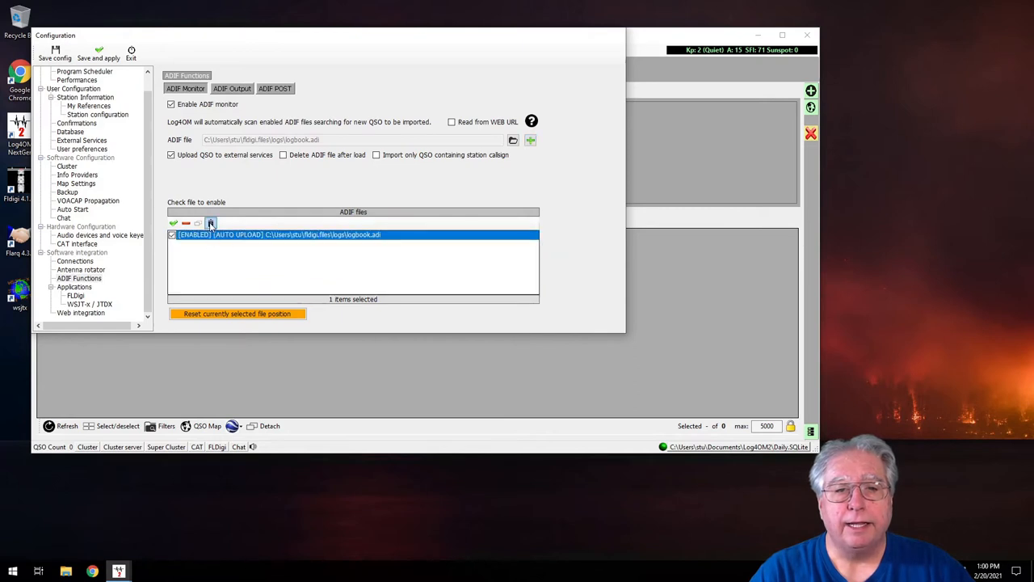
pyautogui.click(210, 223)
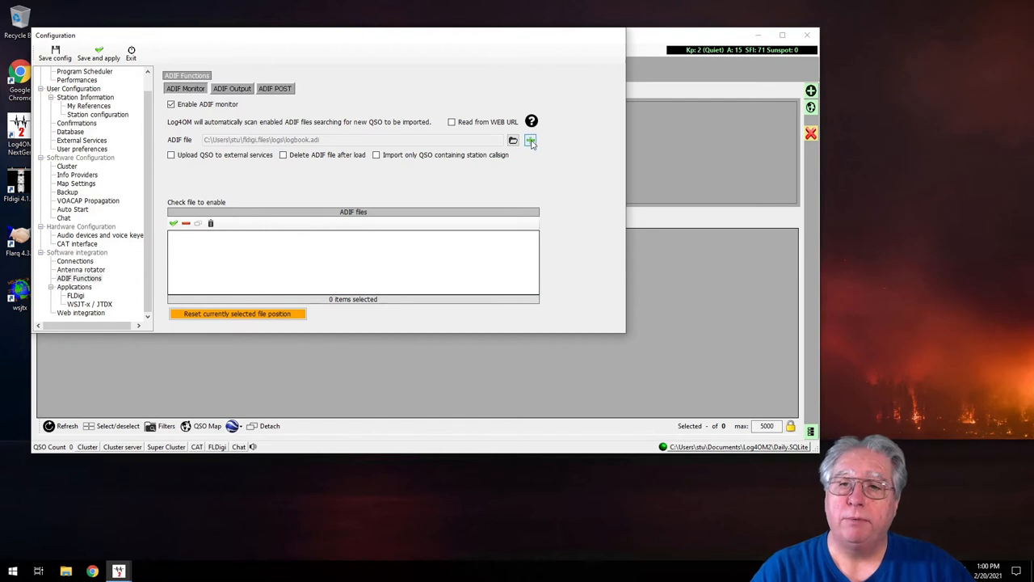
pyautogui.click(531, 142)
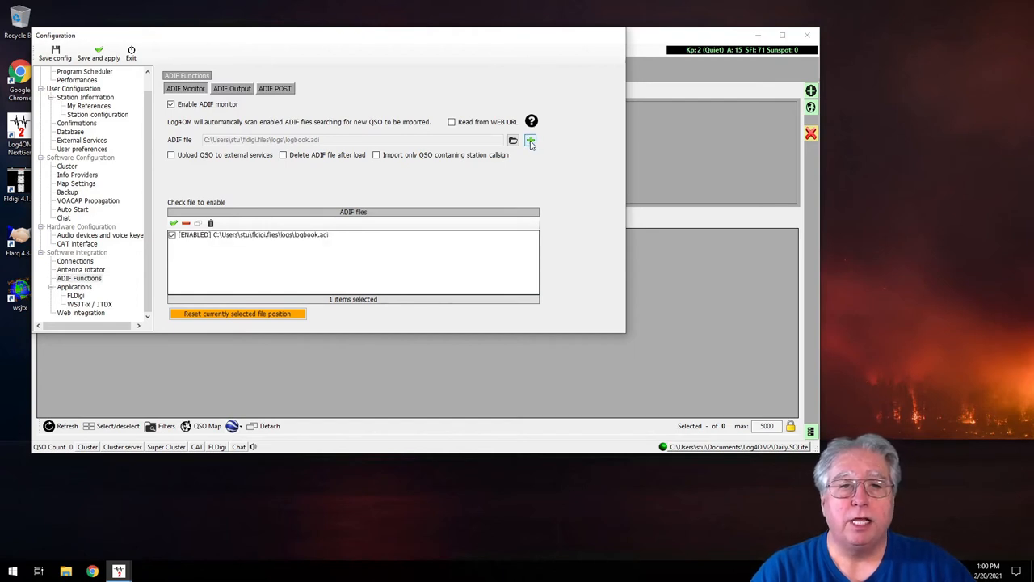
pyautogui.click(243, 250)
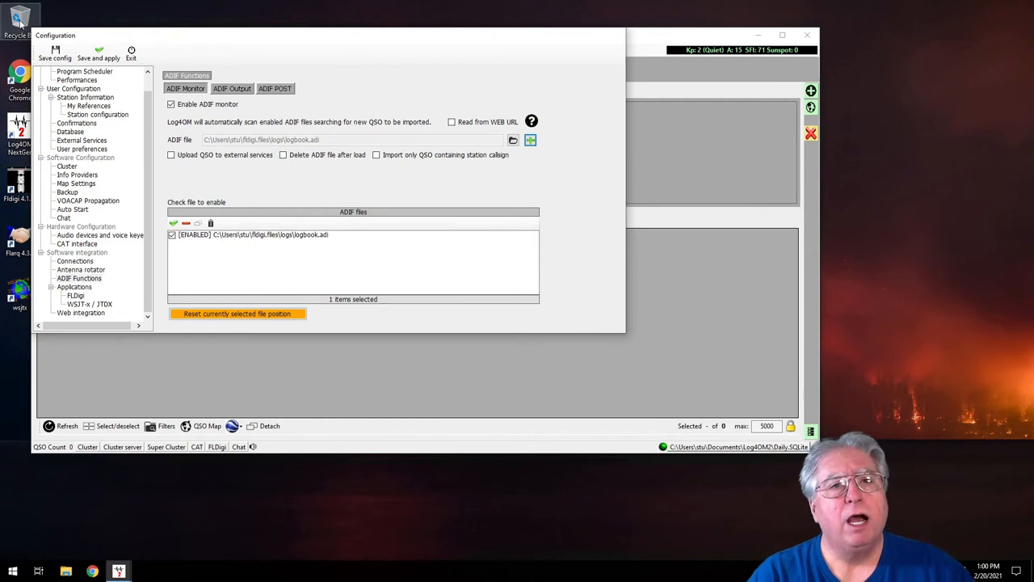
# Save and apply the configuration, then confirm shutting Log4OM down.
pyautogui.click(97, 56)
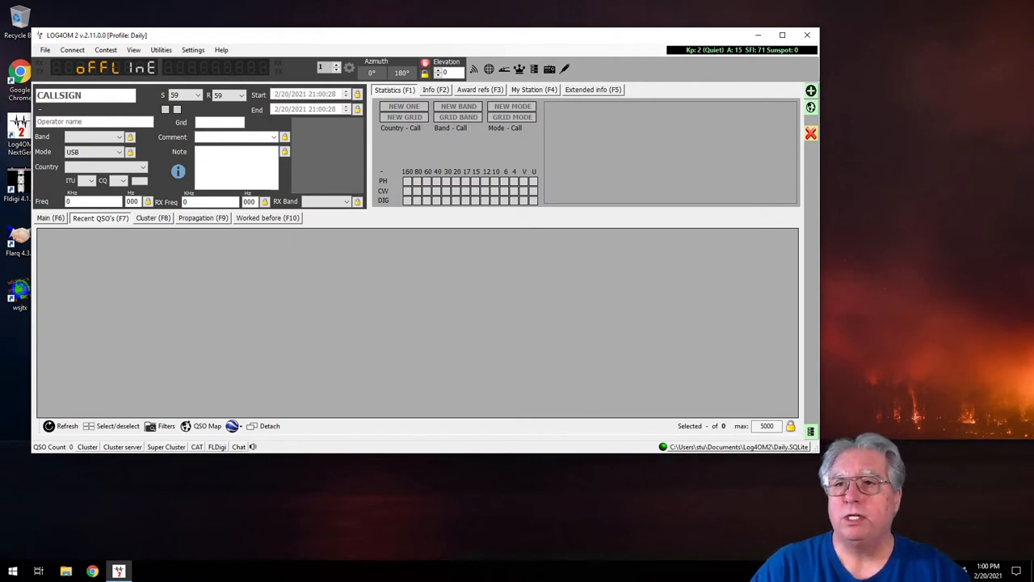
pyautogui.click(807, 36)
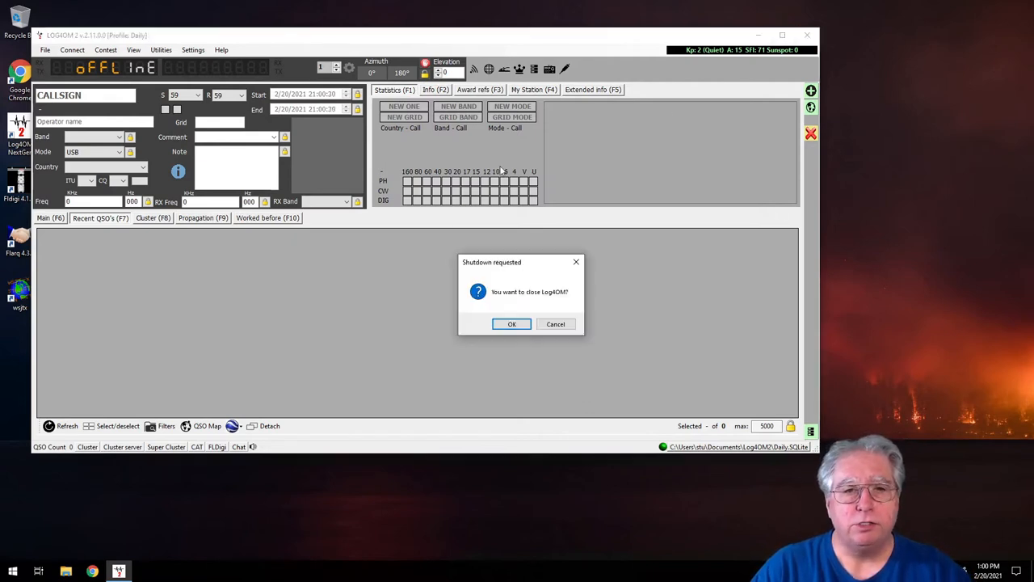
pyautogui.click(511, 325)
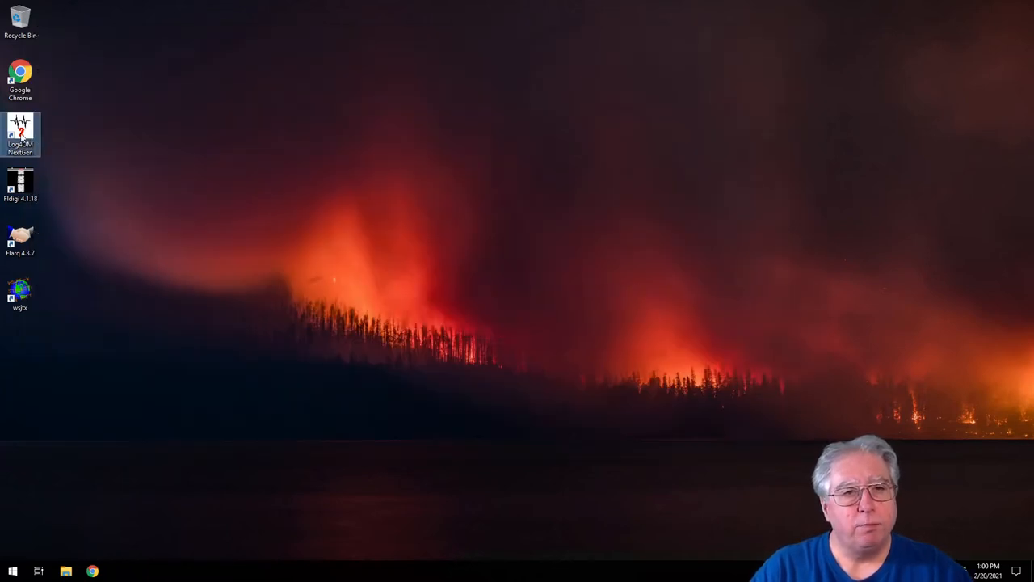
# Relaunch Log4OM from the Log4OM NextGen desktop shortcut.
pyautogui.doubleClick(20, 134)
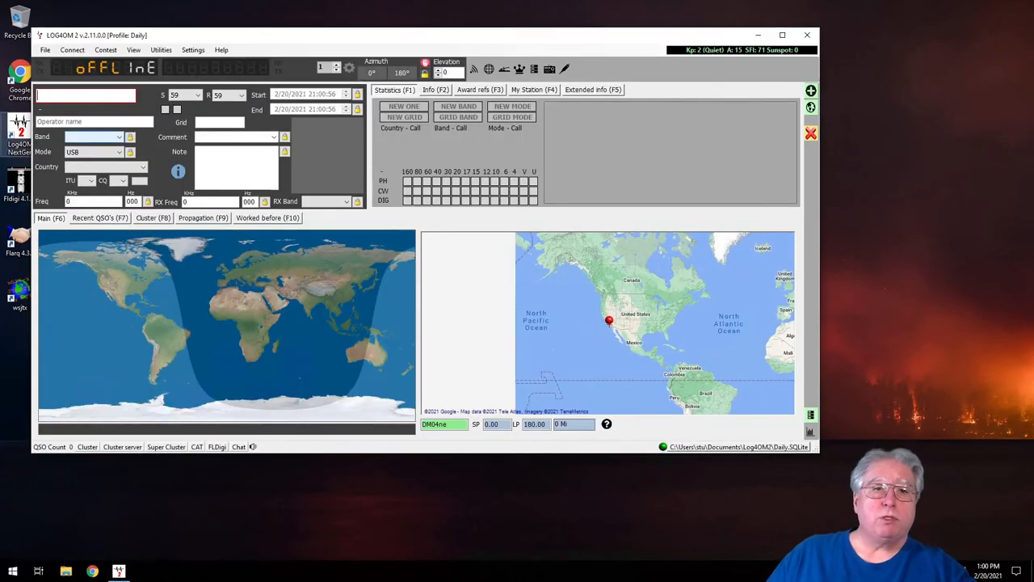
# Show Recent QSOs and reload with F7 to list the four imported PSK31 contacts.
pyautogui.click(103, 220)
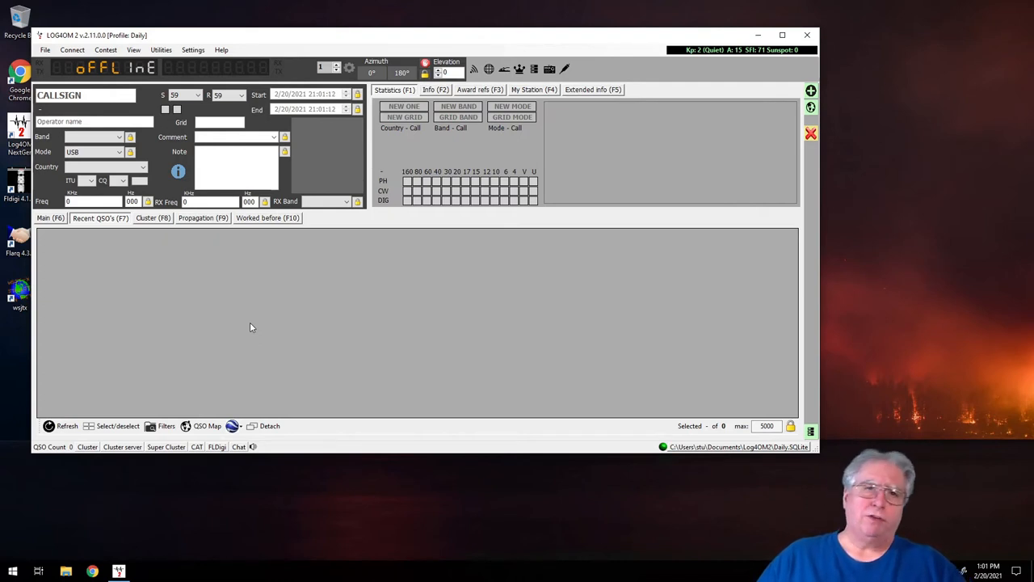
pyautogui.press('F7')
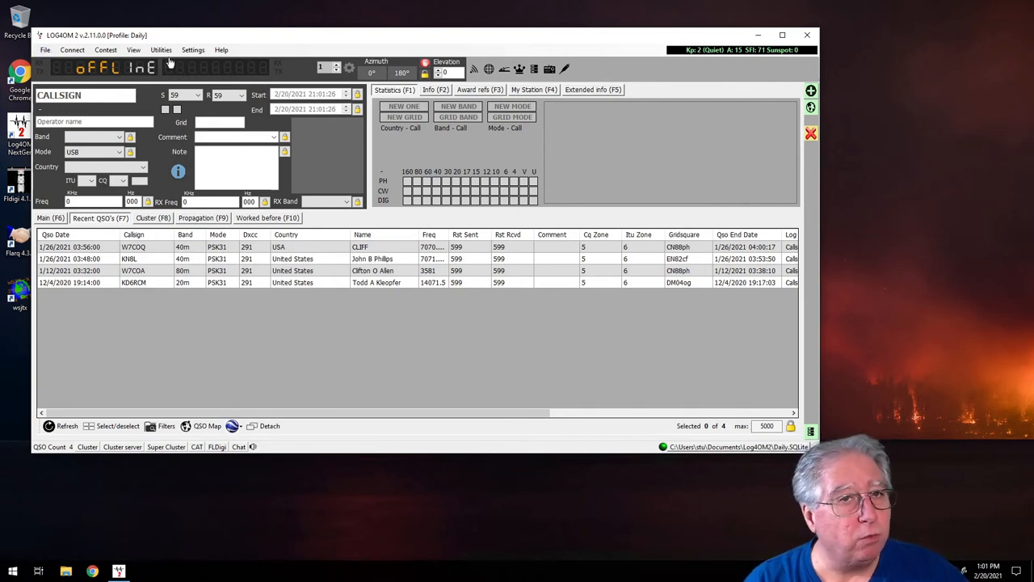
# Return to the ADIF Functions page and start browsing for another ADIF file.
pyautogui.click(193, 50)
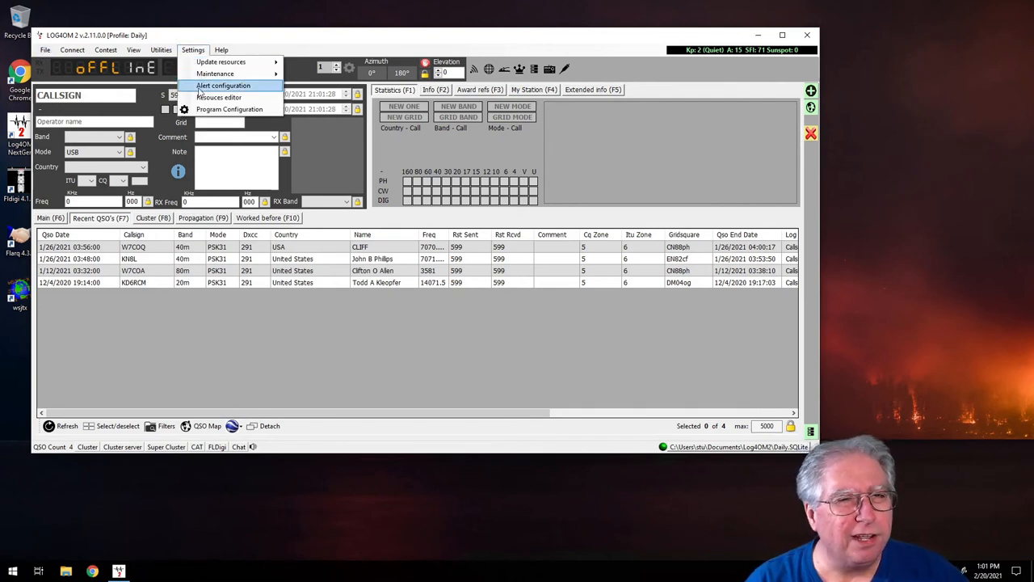
pyautogui.click(229, 109)
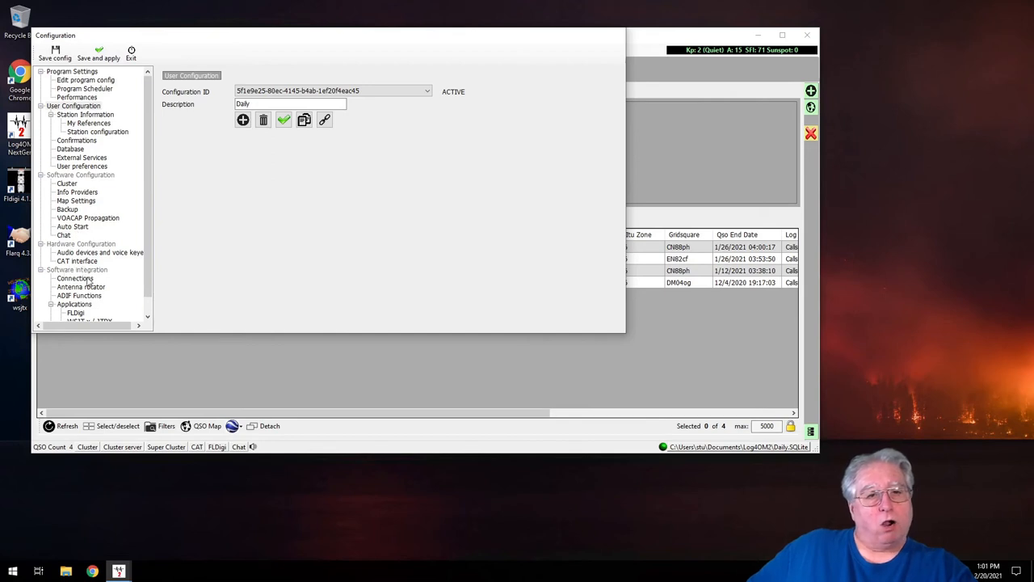
pyautogui.scroll(-1, 87, 281)
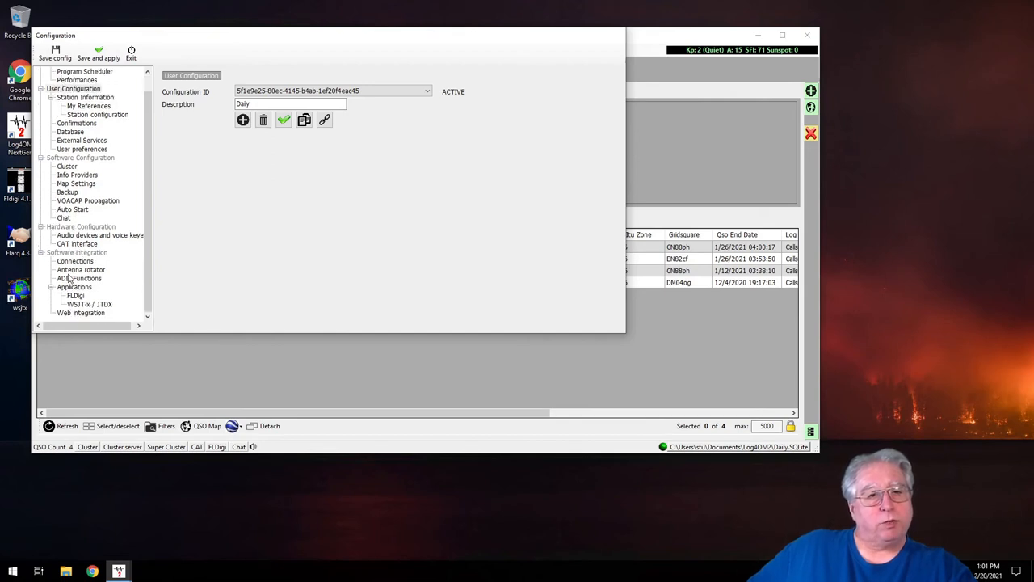
pyautogui.click(78, 278)
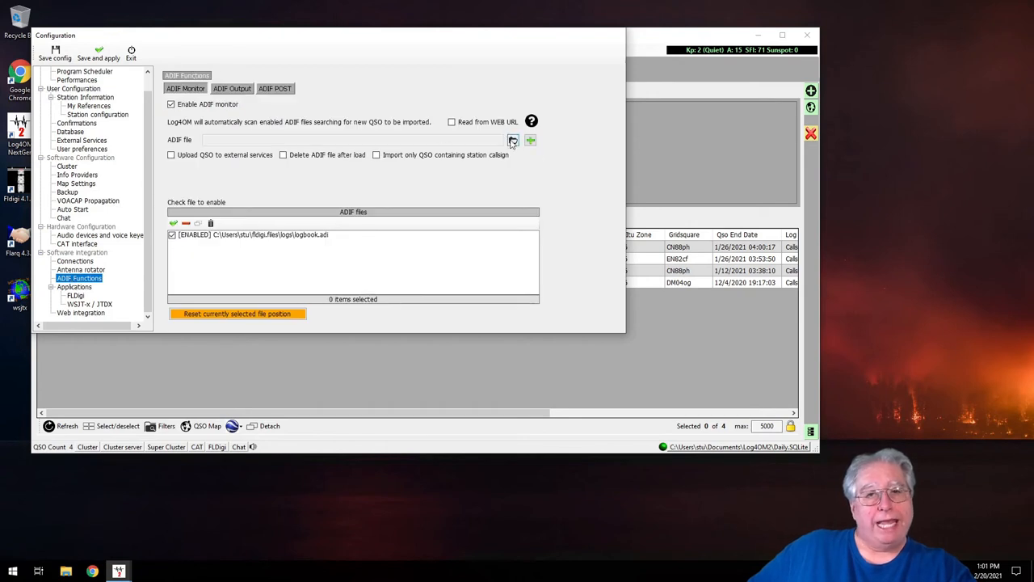
pyautogui.click(512, 140)
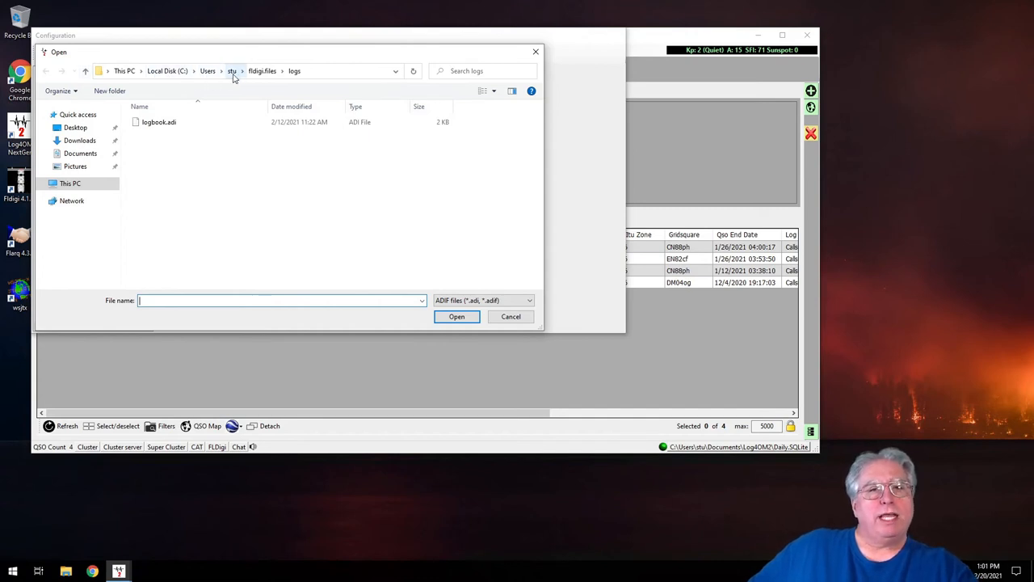
# Navigate to C:\Users\user and select the address bar to edit the path.
pyautogui.click(70, 184)
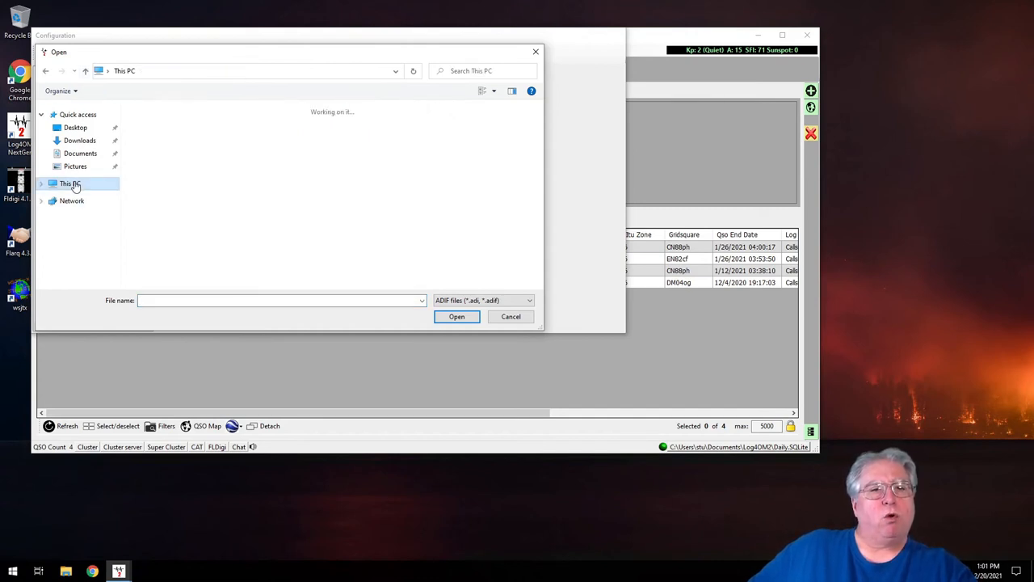
pyautogui.doubleClick(283, 246)
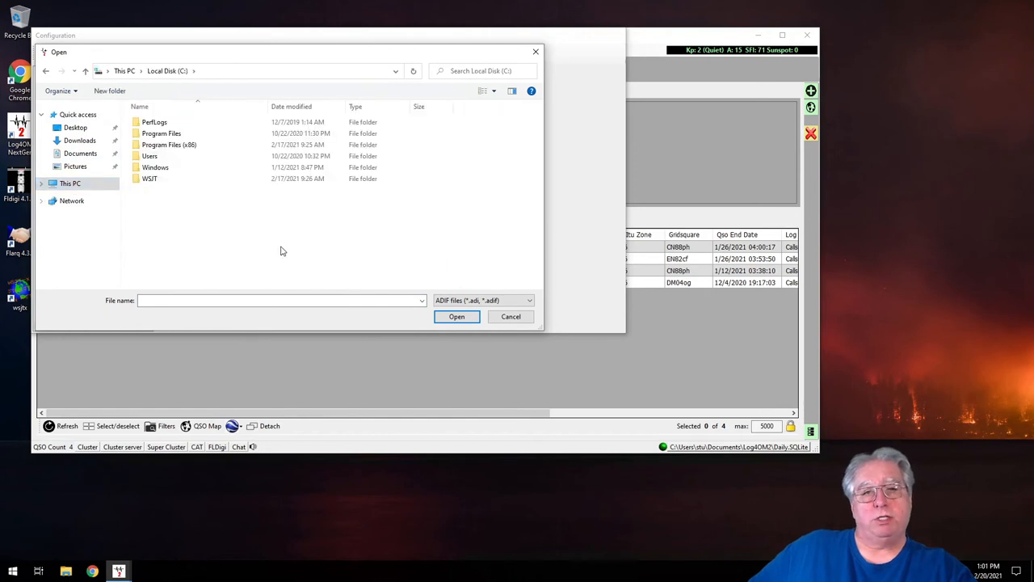
pyautogui.doubleClick(150, 156)
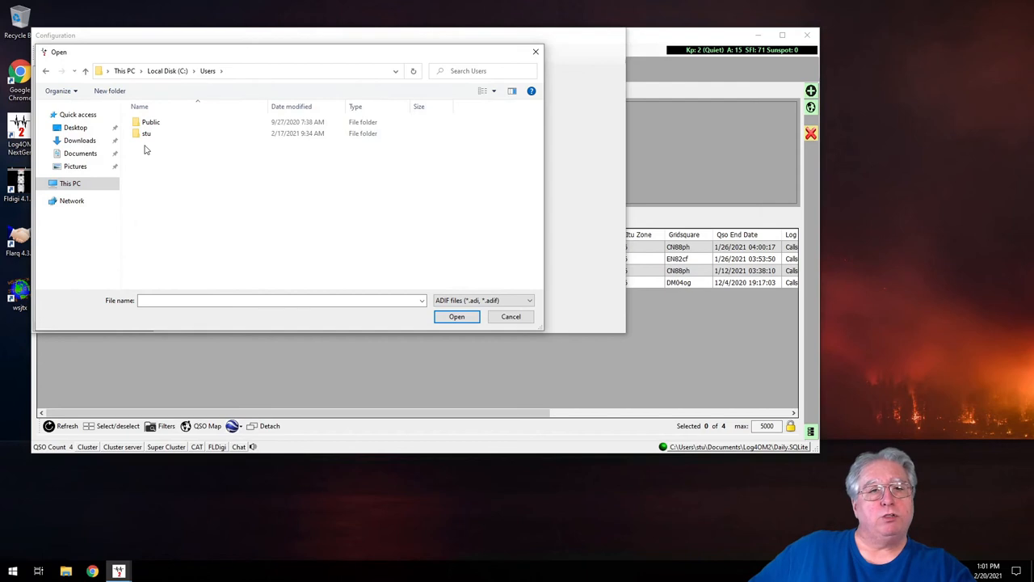
pyautogui.doubleClick(146, 133)
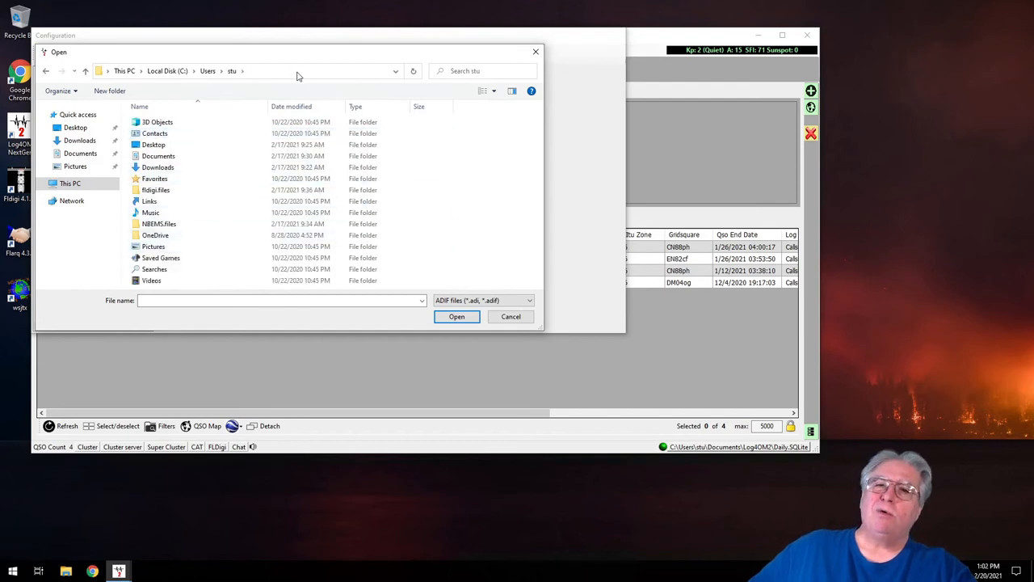
pyautogui.click(323, 71)
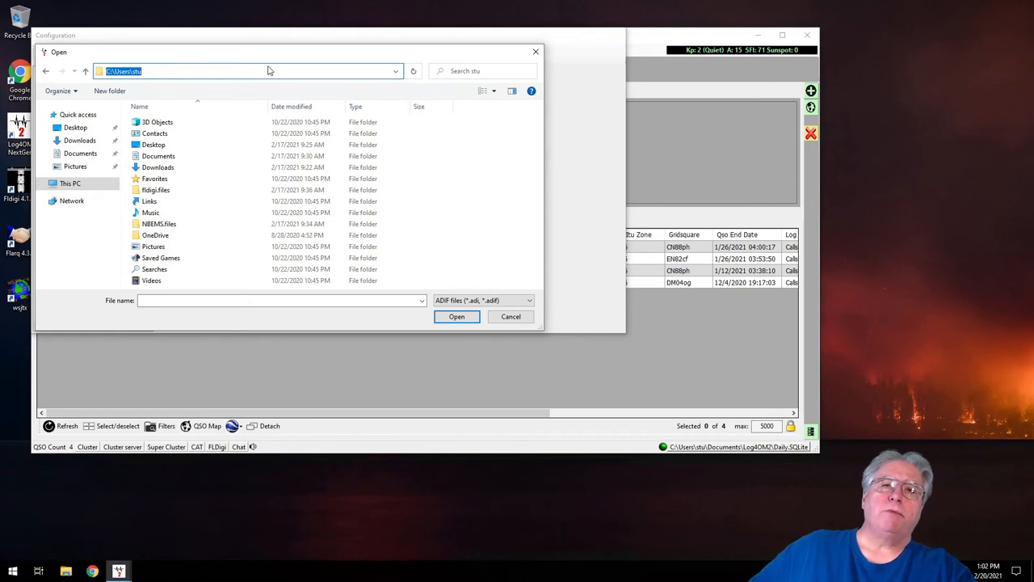
# Append \appdata to the address bar path to enter the hidden AppData folder.
pyautogui.press('End')
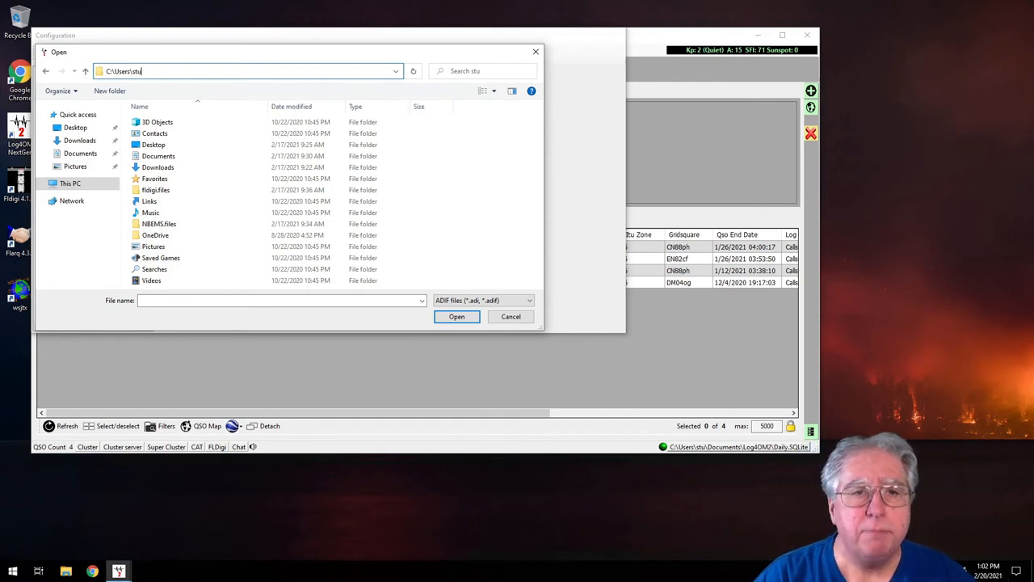
pyautogui.write('\\')
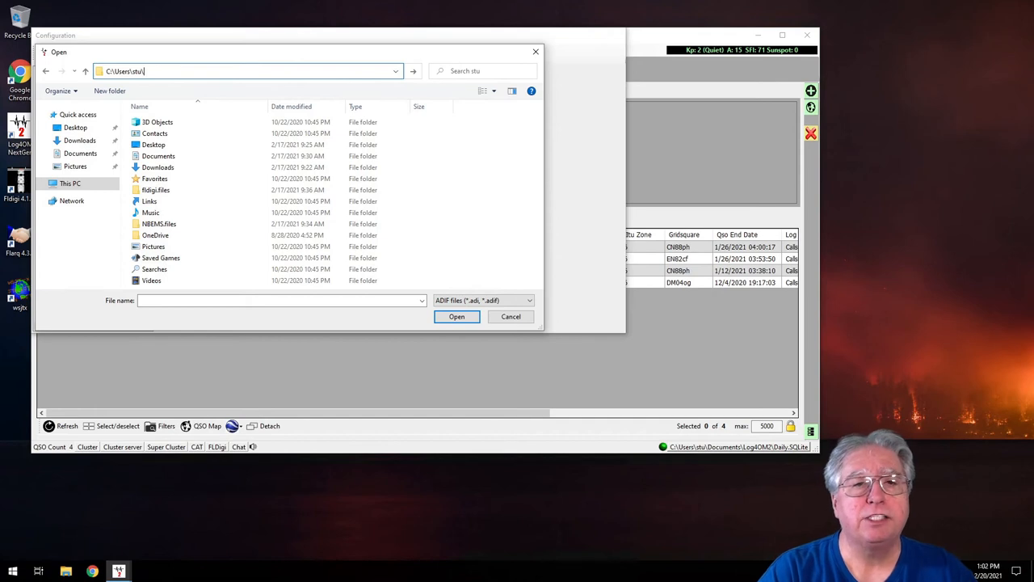
pyautogui.write('app')
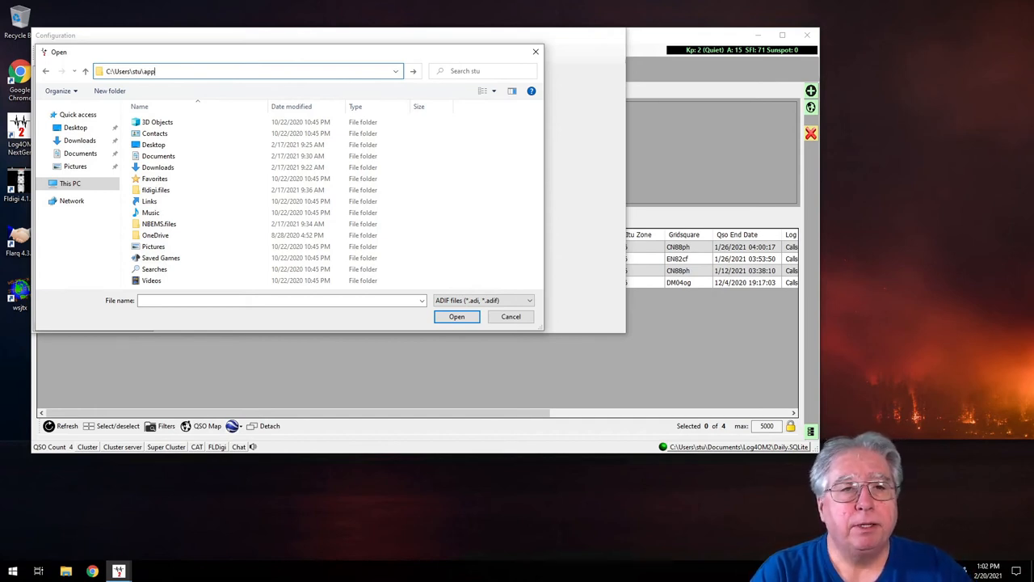
pyautogui.write('dat')
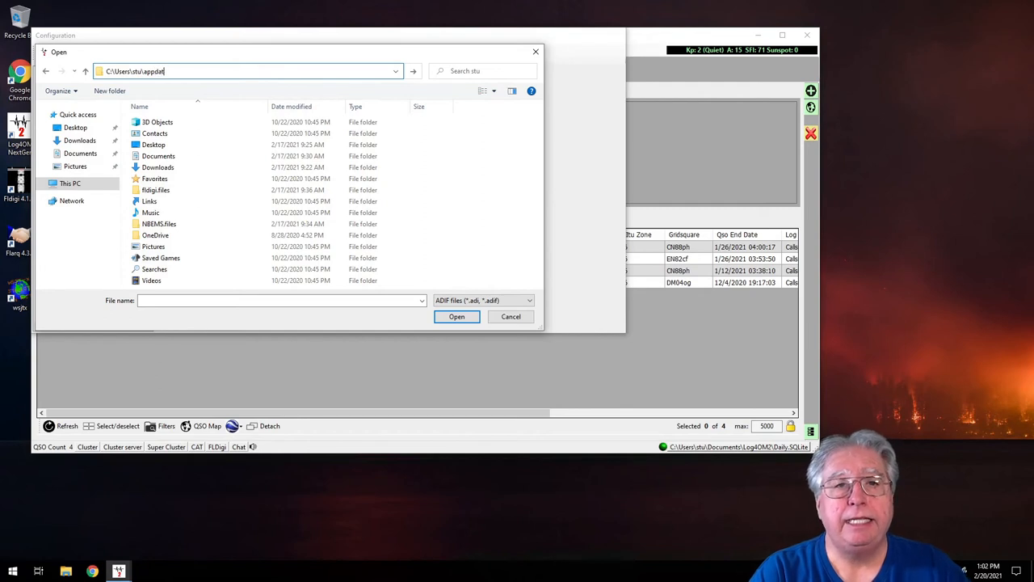
pyautogui.write('a')
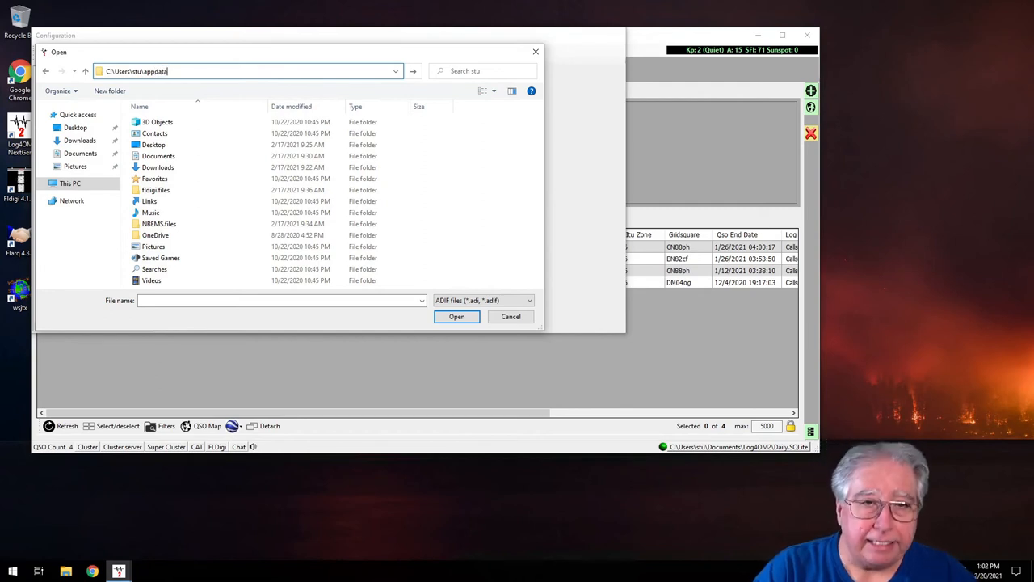
pyautogui.press('Return')
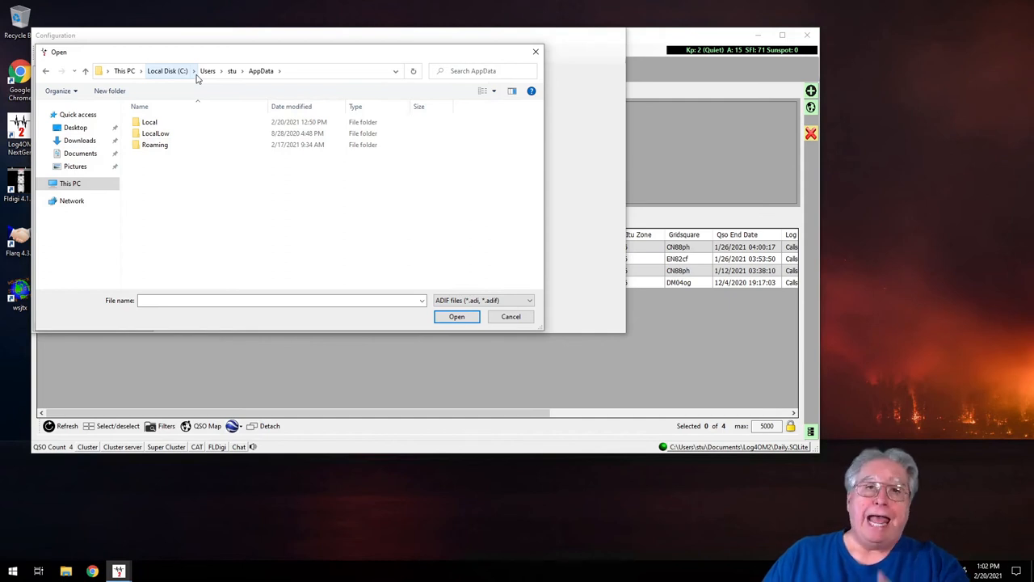
# Choose AppData\Local\WSJT-X\wsjtx_log.adi as the ADIF file to monitor.
pyautogui.doubleClick(150, 122)
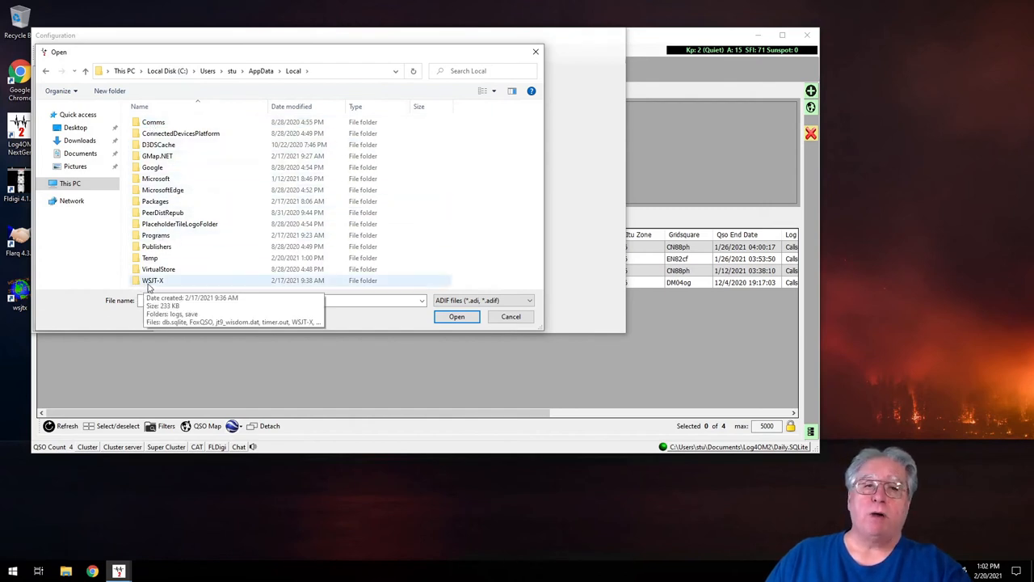
pyautogui.doubleClick(152, 280)
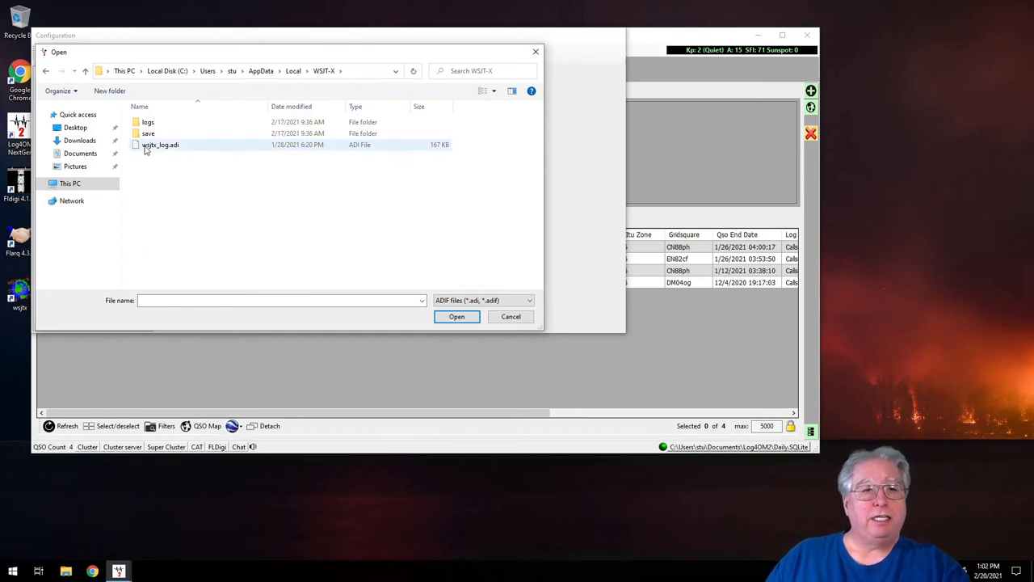
pyautogui.click(146, 147)
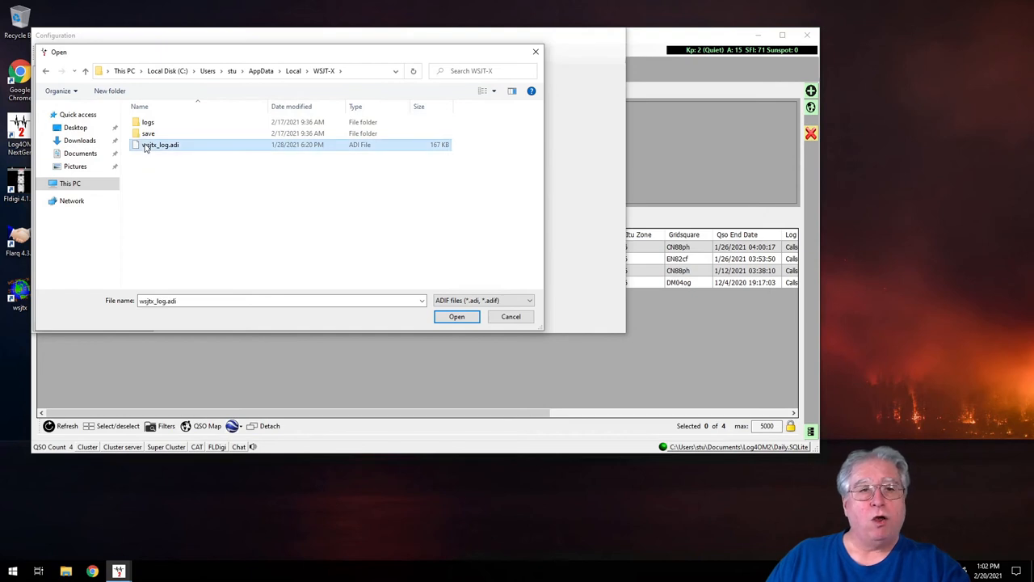
pyautogui.click(457, 317)
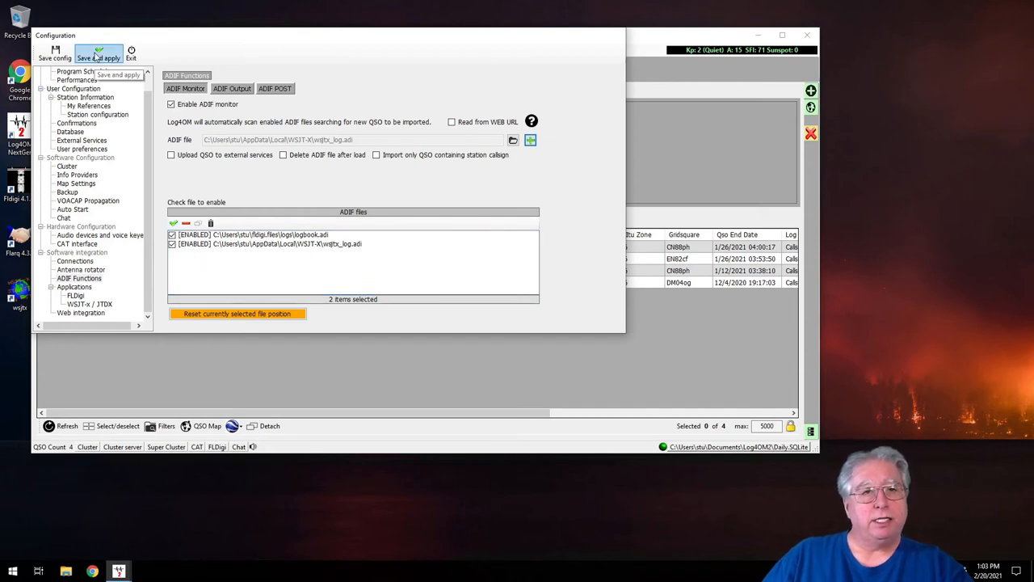
# Save and apply the monitor configuration with both logbook.adi and wsjtx_log.adi enabled.
pyautogui.click(97, 55)
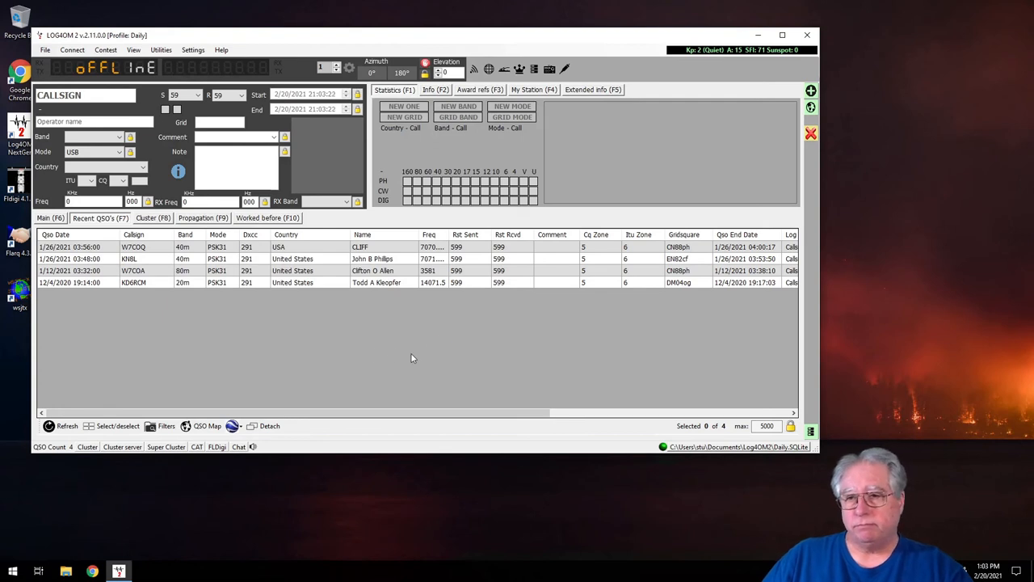